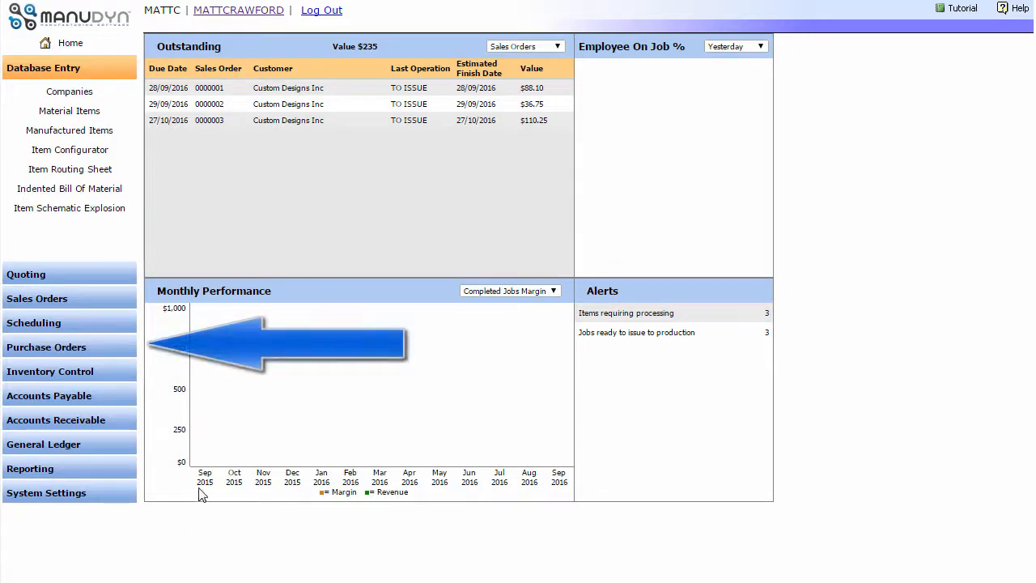
- Start a new request for quote in the purchasing module
left_click(97, 347)
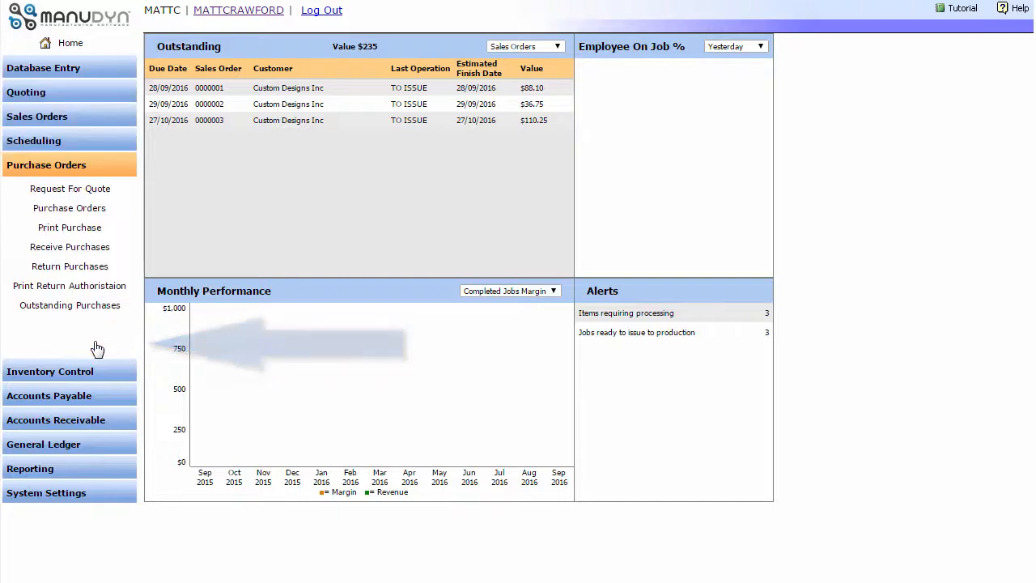
left_click(96, 190)
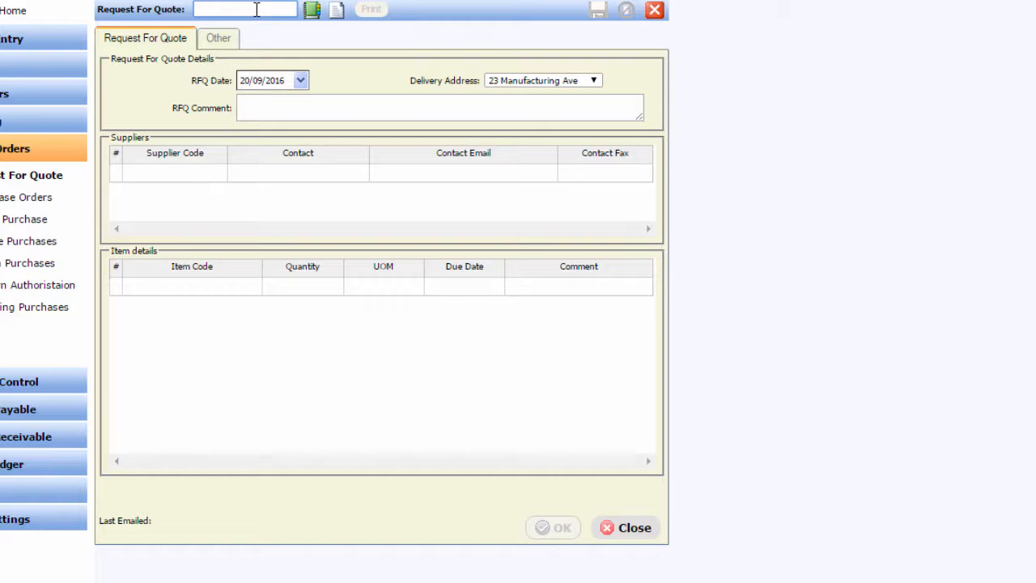
left_click(338, 11)
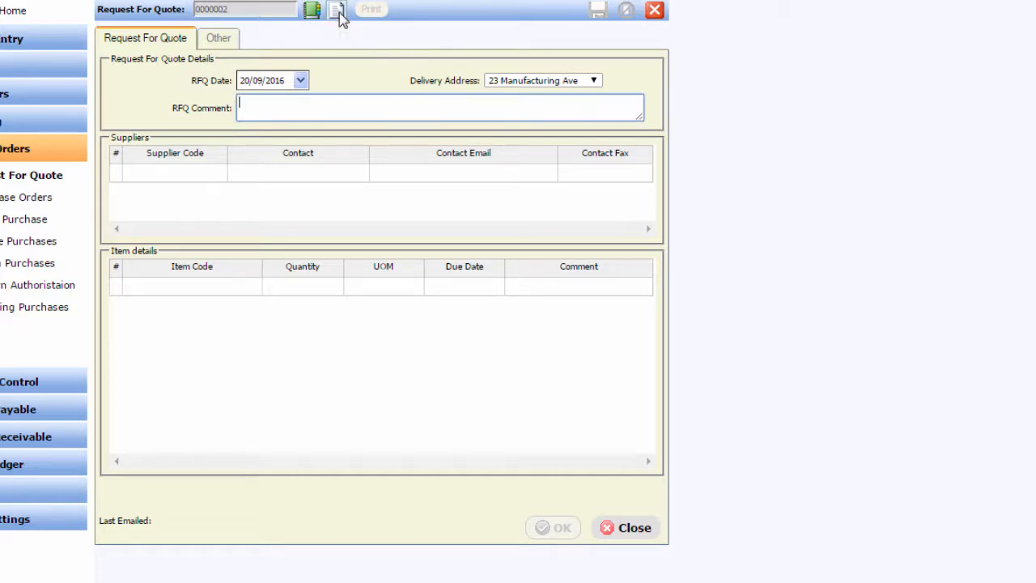
- Add QUALITY METALS (QUAMET) as a supplier on the request for quote, finding it with the code search "qua"
double_click(205, 176)
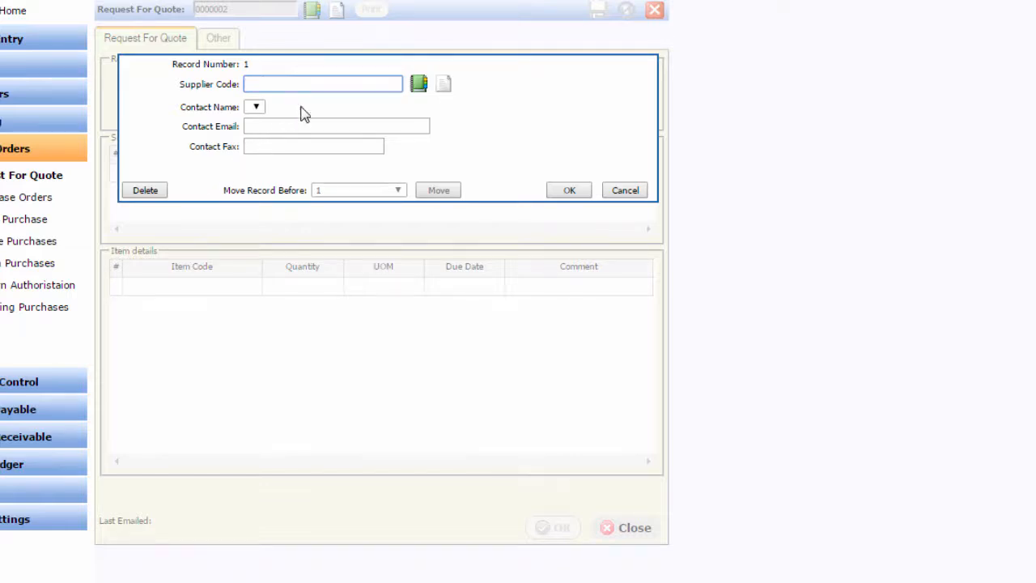
left_click(418, 85)
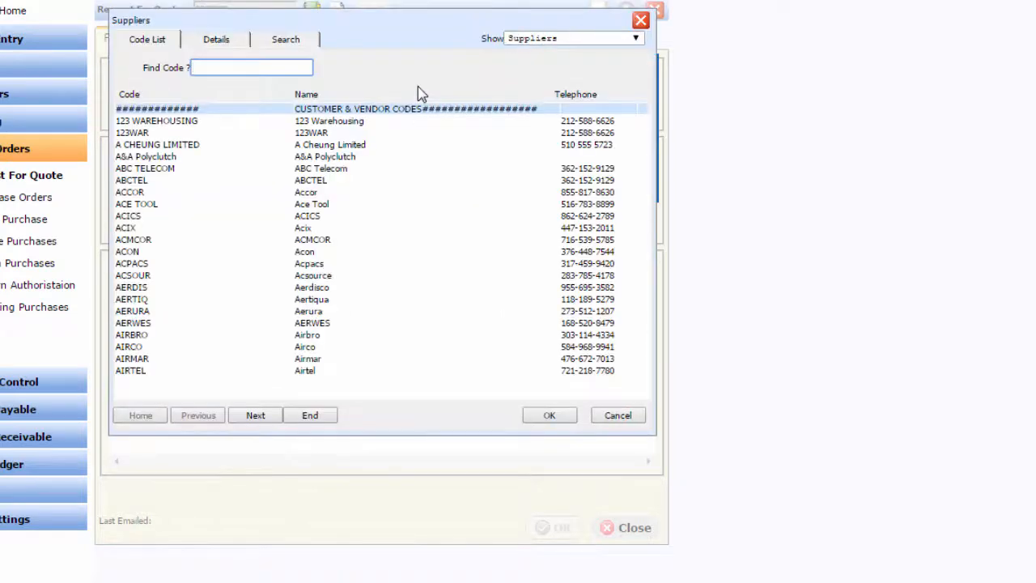
type("qua")
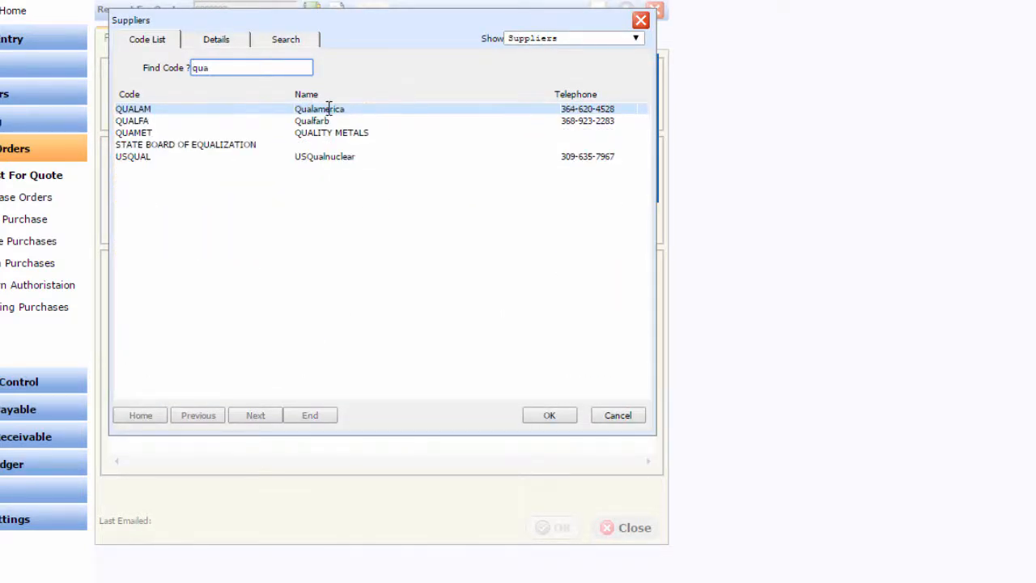
left_click(235, 134)
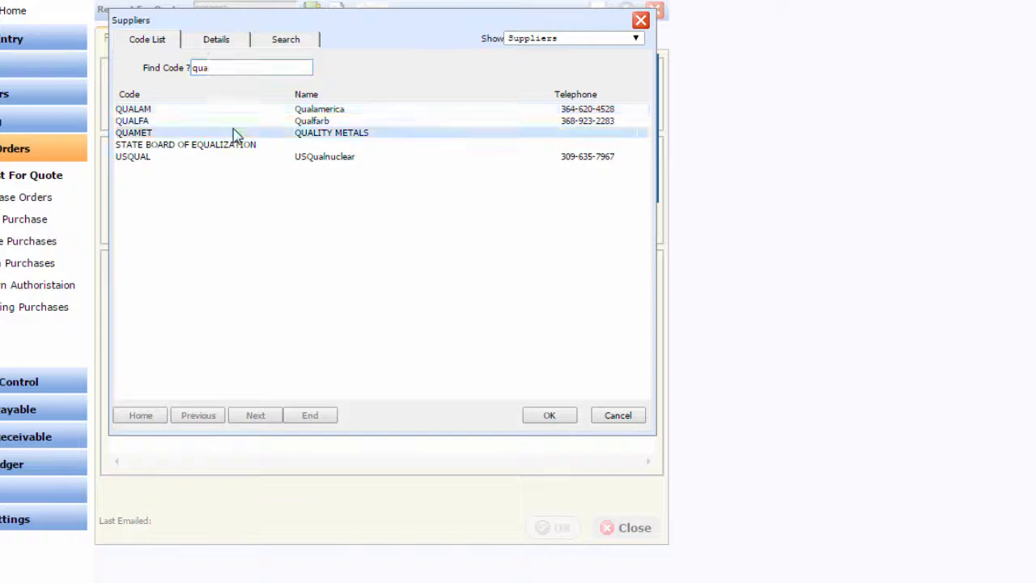
double_click(234, 133)
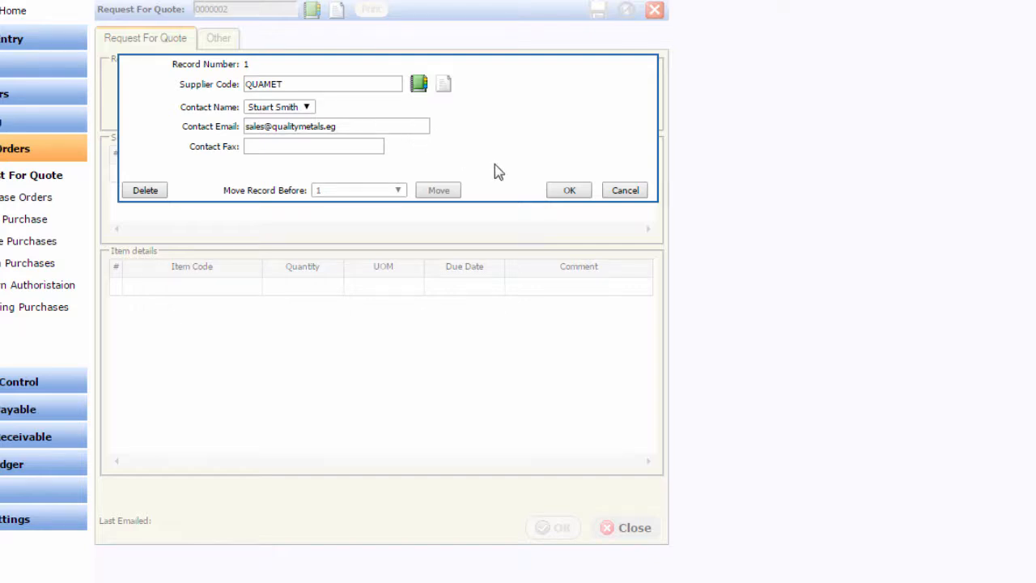
left_click(567, 189)
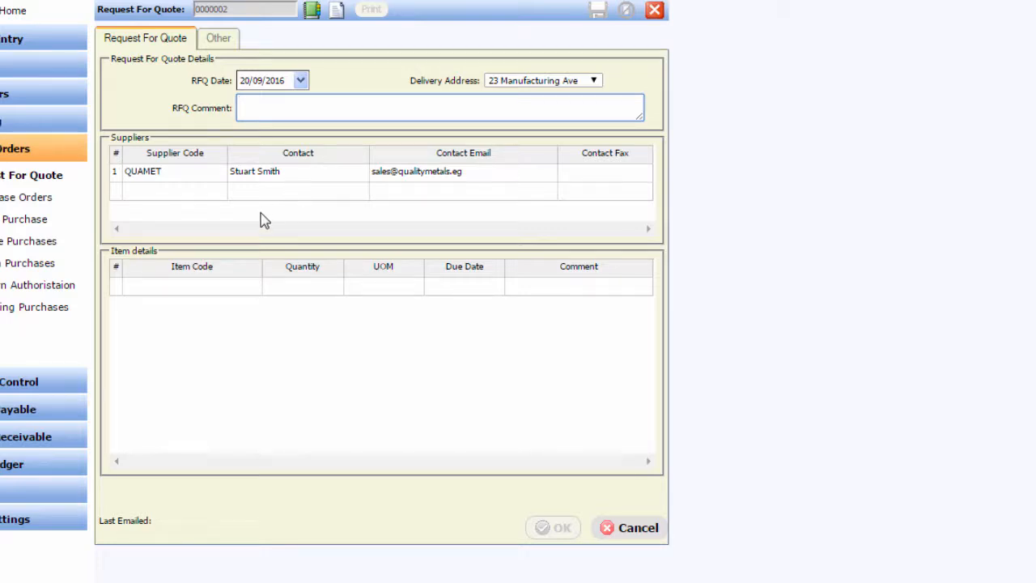
- Add item 030-C12L14-0.625HEX to the request for quote with quantity 3 feet and due date 30/09/2016
double_click(202, 287)
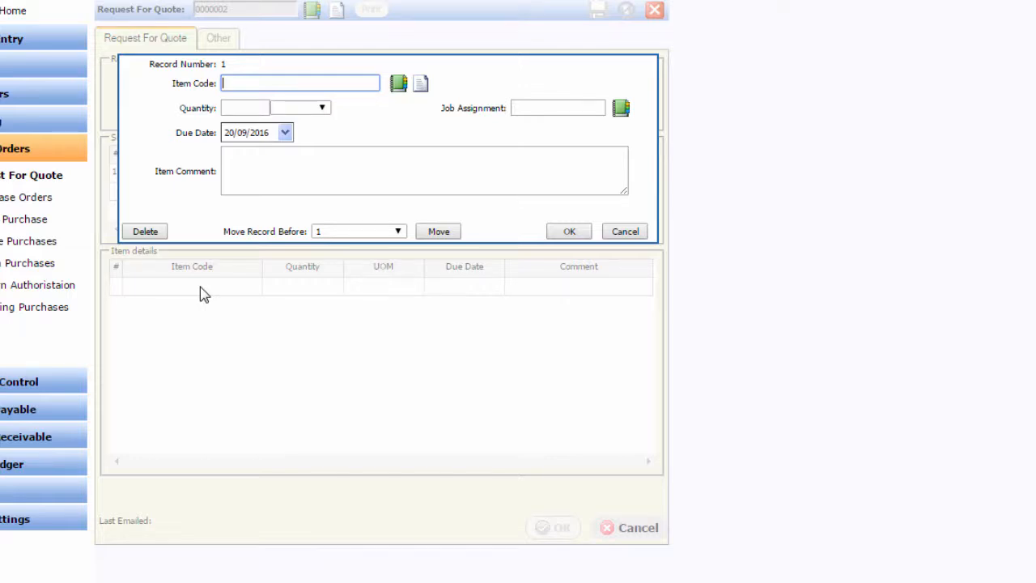
left_click(399, 84)
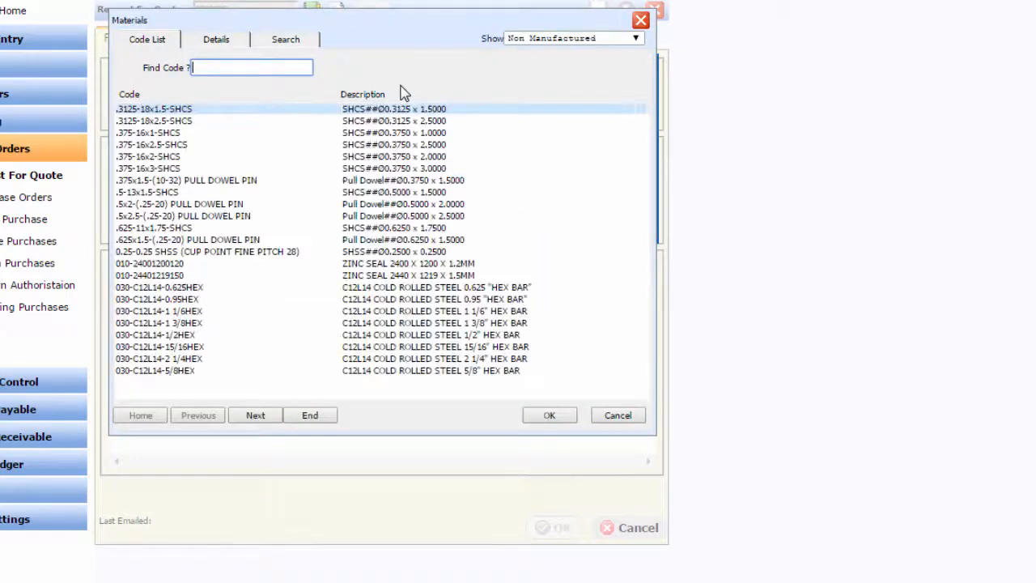
double_click(244, 290)
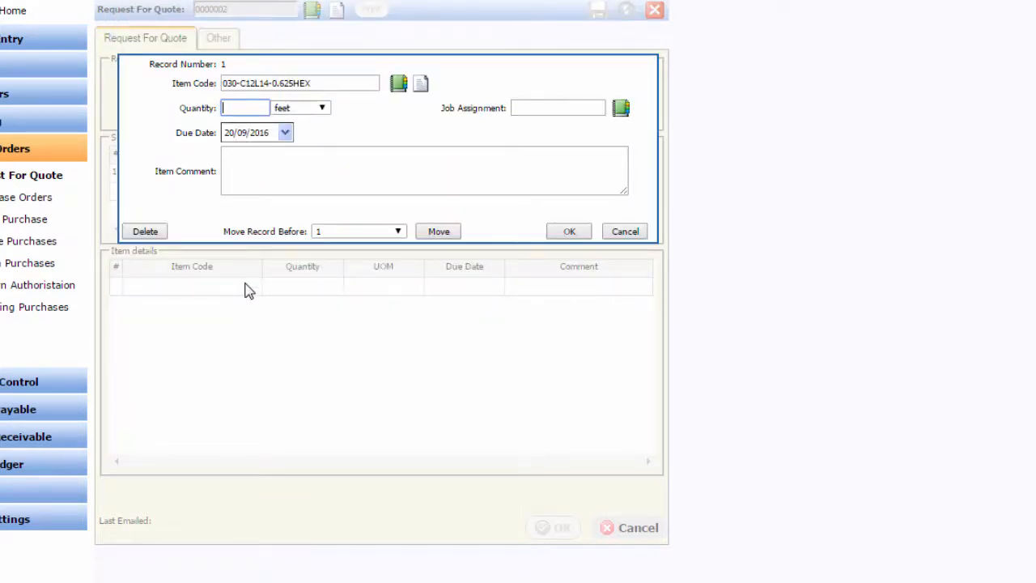
type("3")
left_click(285, 133)
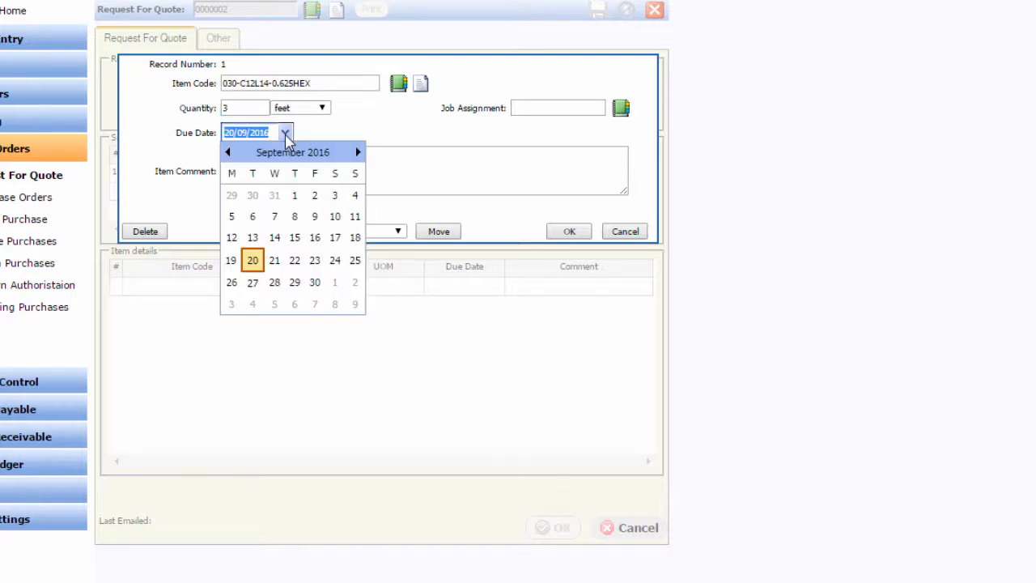
left_click(314, 282)
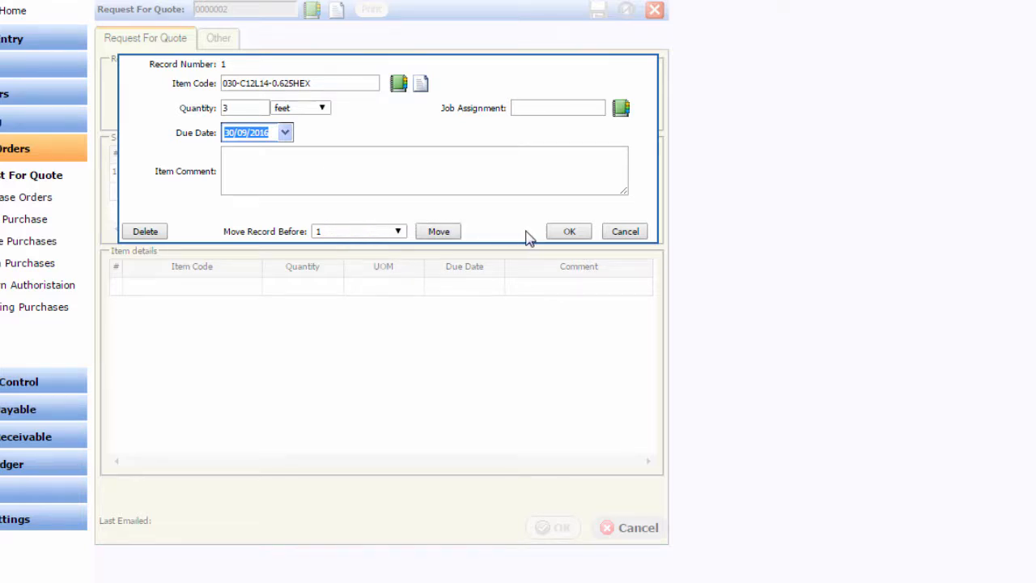
left_click(566, 232)
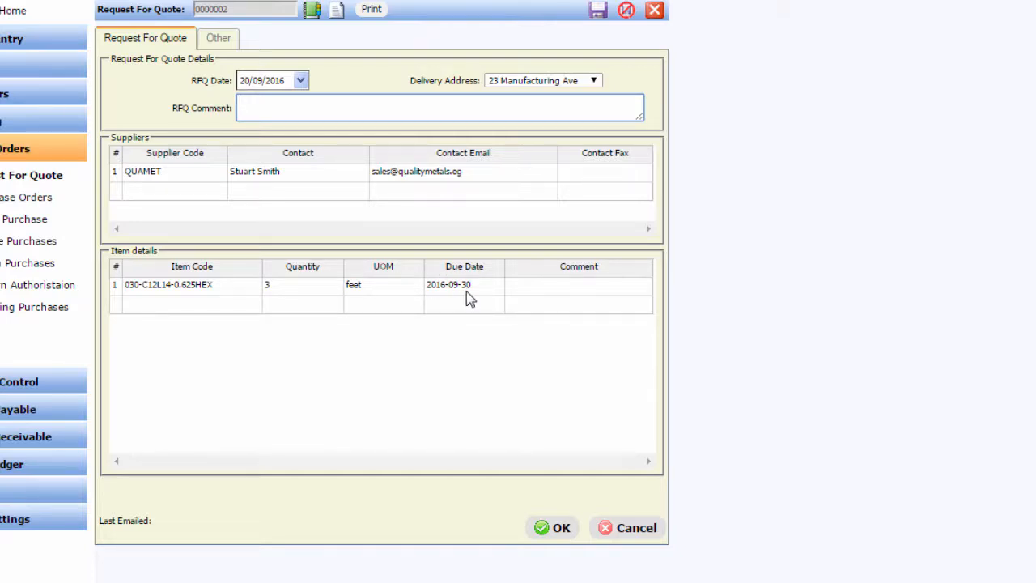
- Add a second item, 030-C12L14-0.95HEX, with quantity 5 feet and due date 30/09/2016
double_click(206, 310)
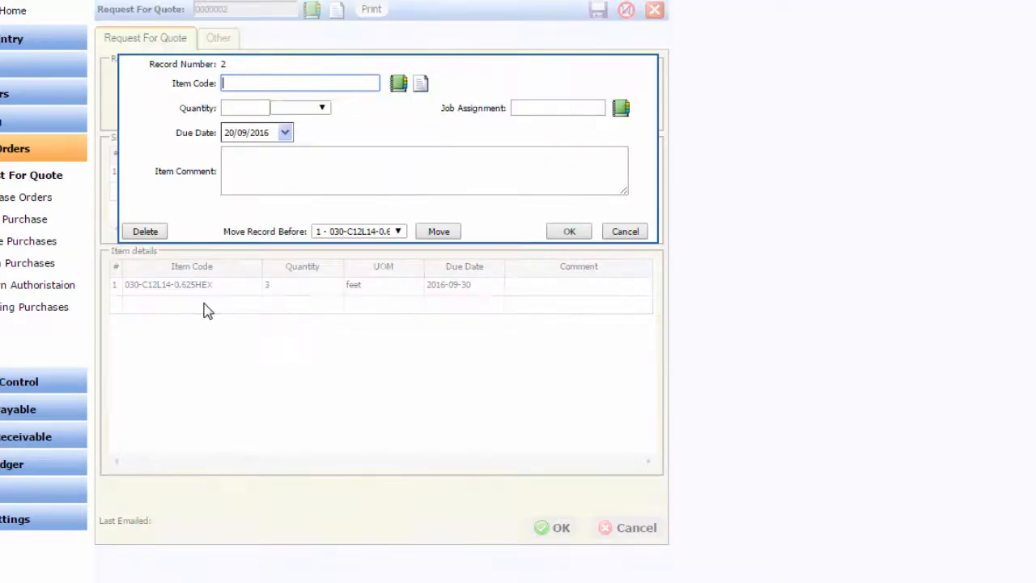
left_click(399, 85)
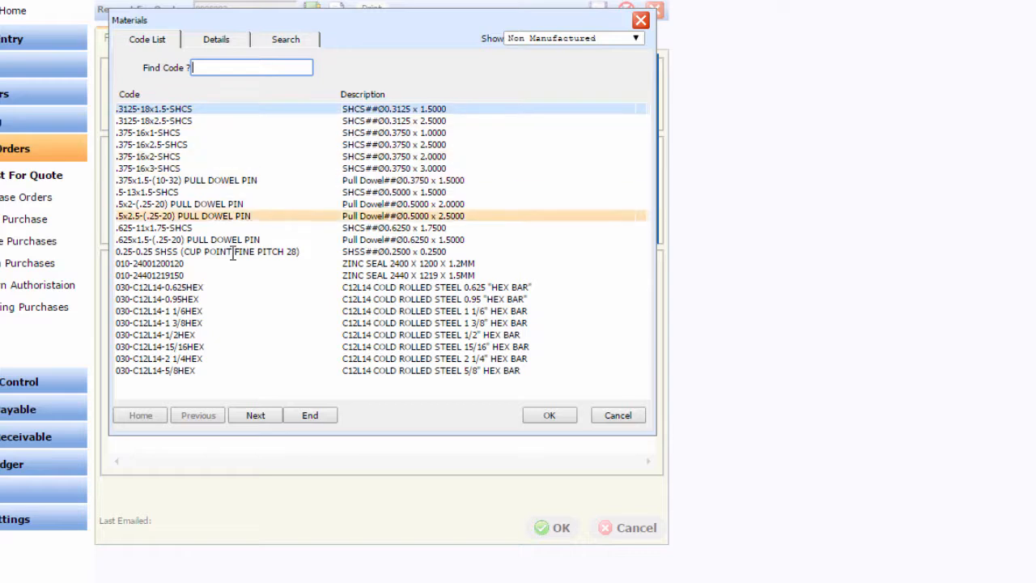
double_click(199, 300)
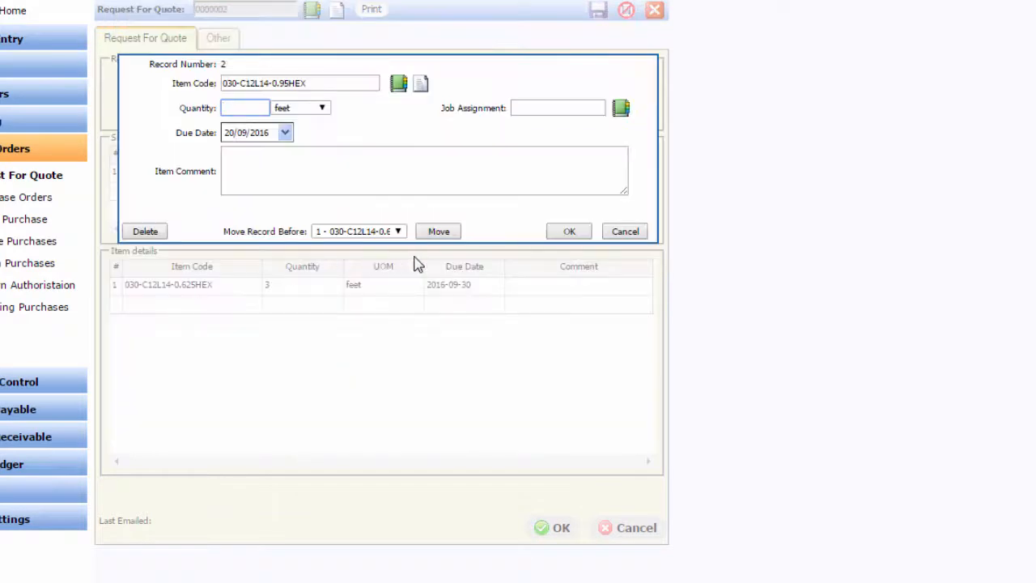
type("5")
left_click(284, 133)
left_click(315, 282)
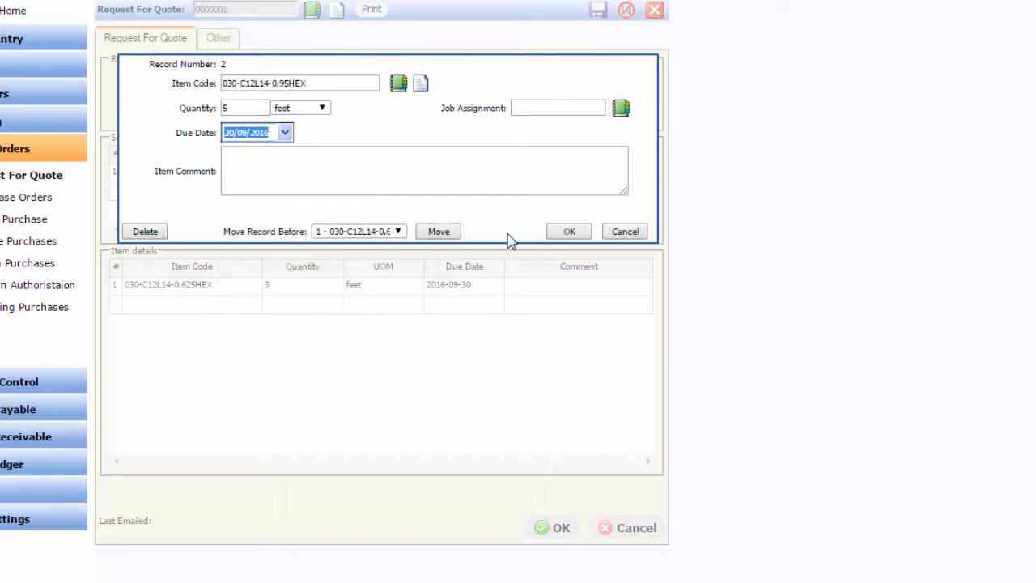
left_click(568, 232)
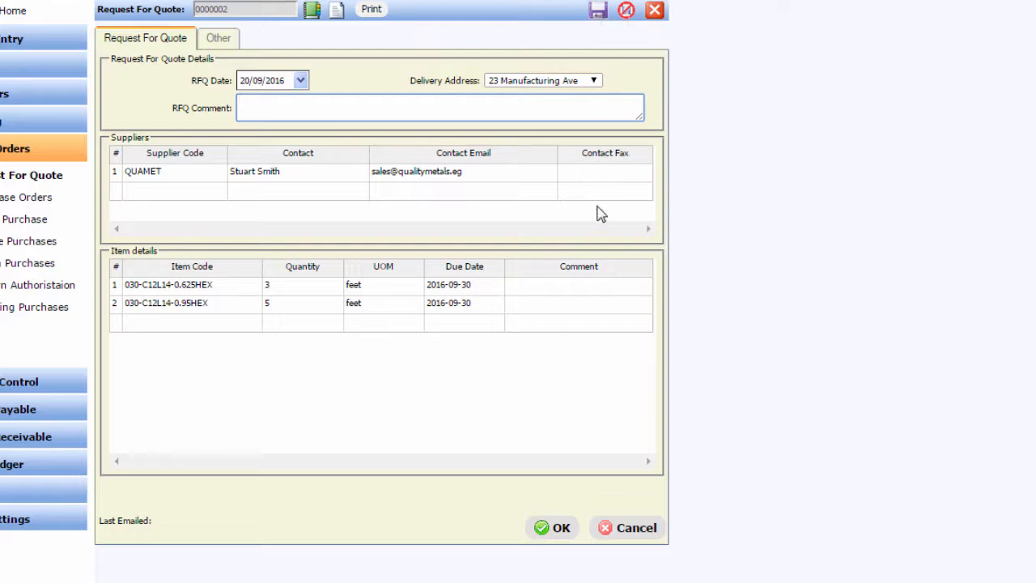
- Save the request for quote and reopen the one dated 20/09/2016 from the lookup list
left_click(559, 530)
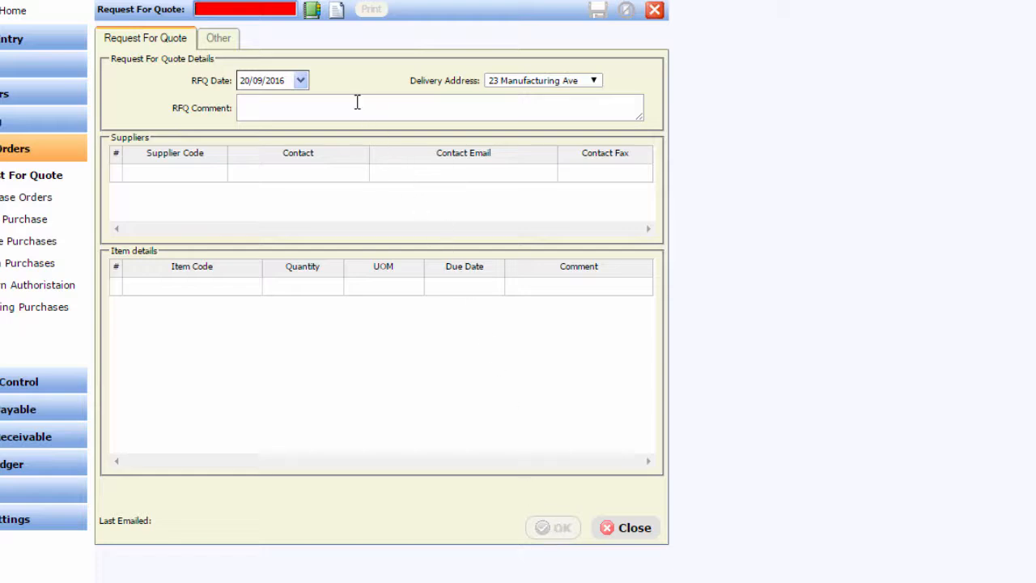
left_click(312, 13)
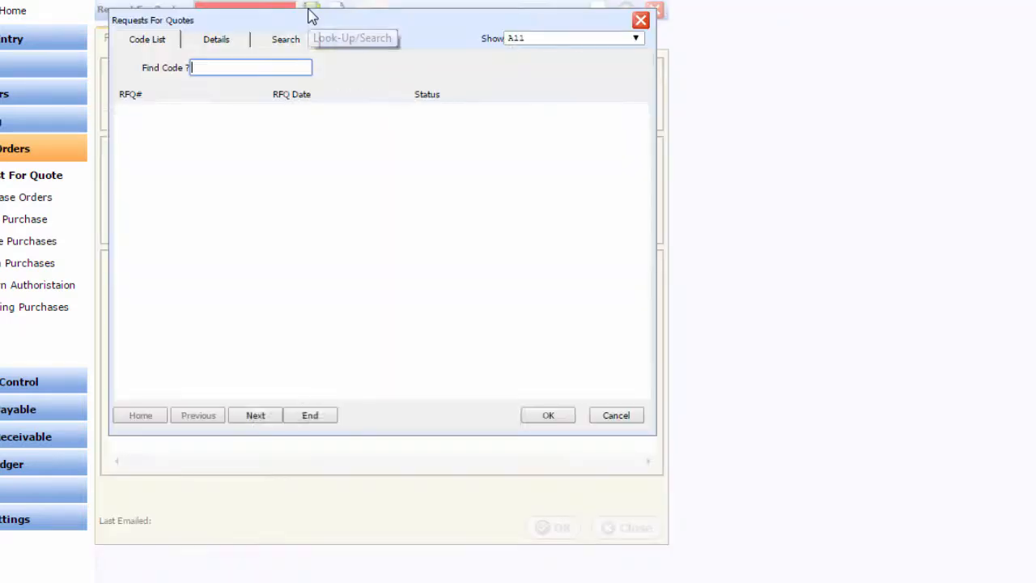
left_click(280, 121)
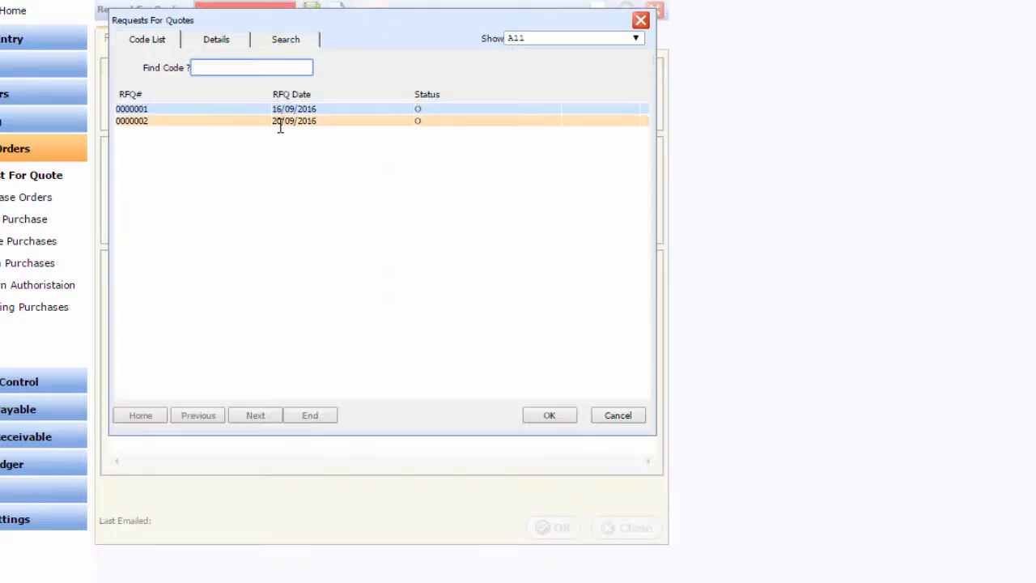
double_click(280, 121)
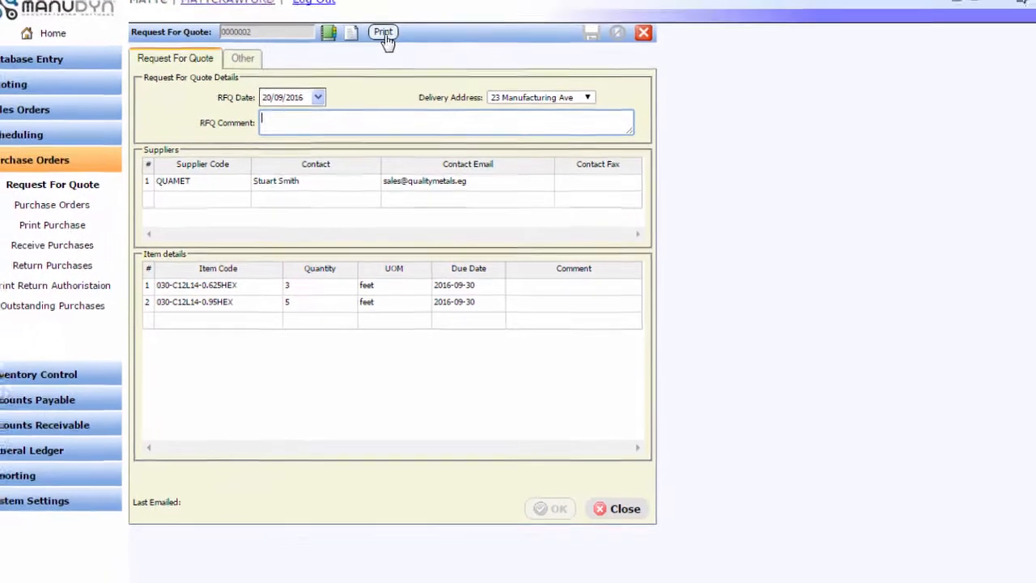
- View the print preview of the request for quote, then close the preview and the request
left_click(389, 45)
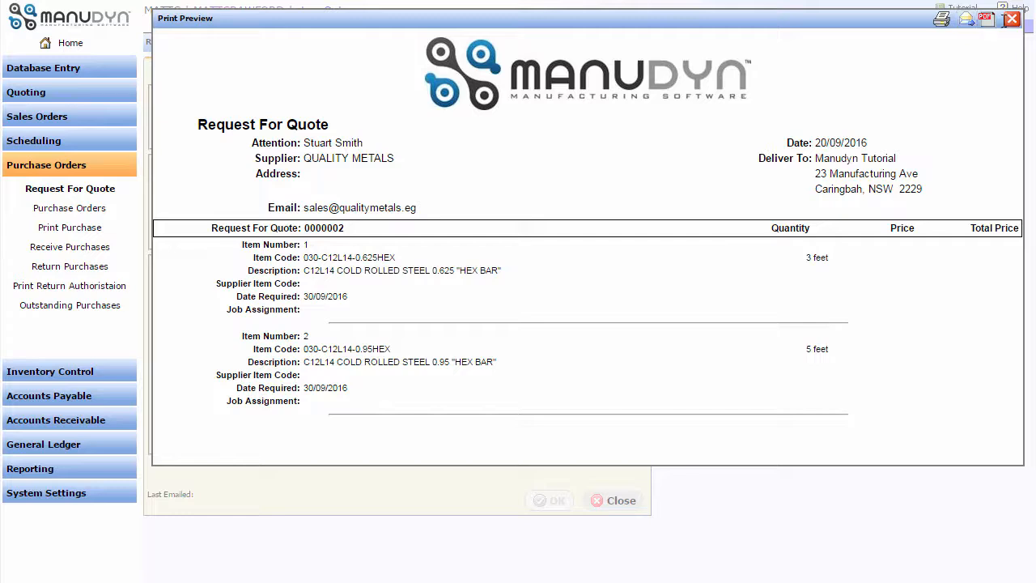
left_click(1012, 20)
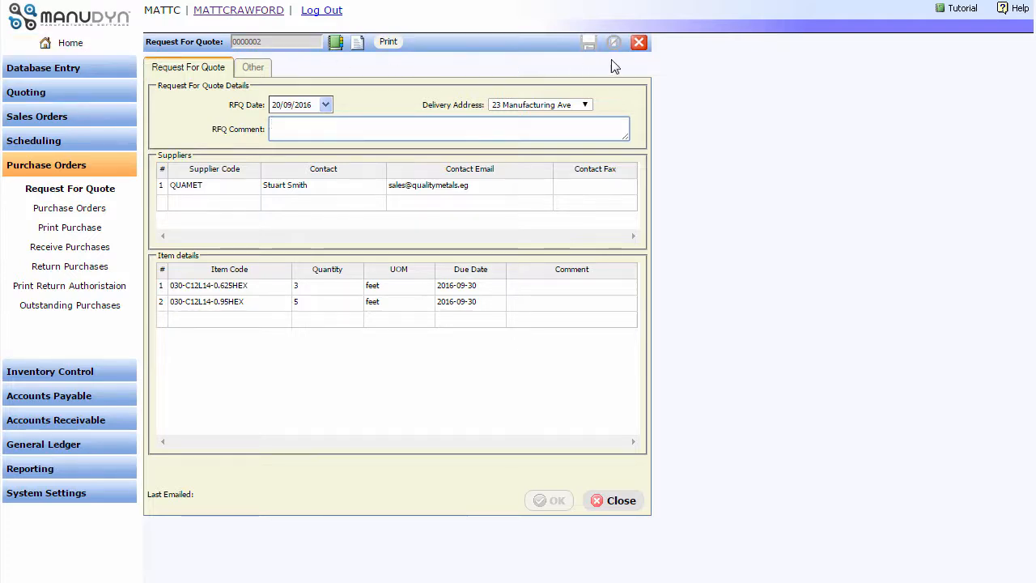
left_click(638, 45)
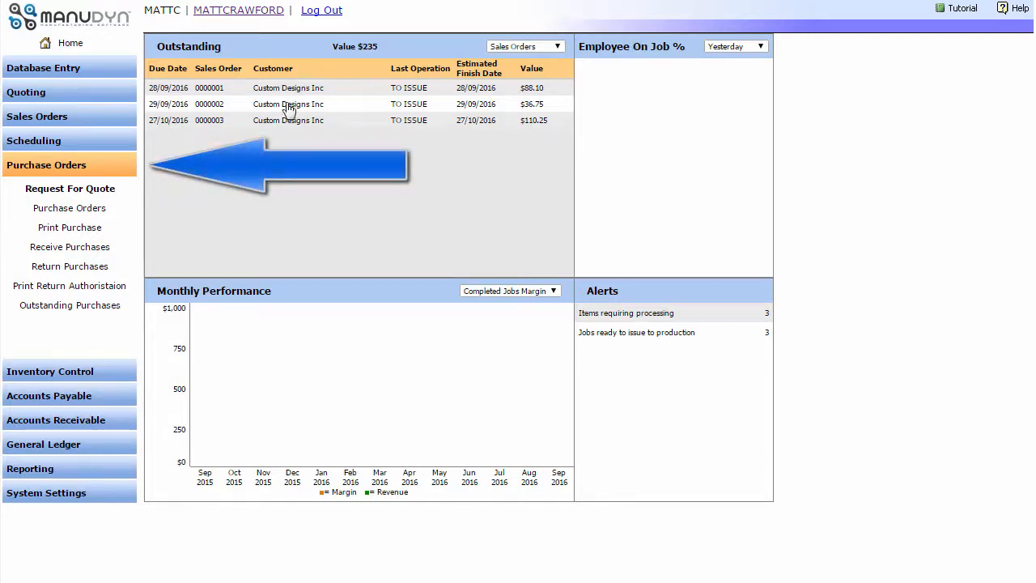
- Create a new purchase order with QUALITY METALS (QUAMET) as the supplier, using the code search "qua"
left_click(68, 208)
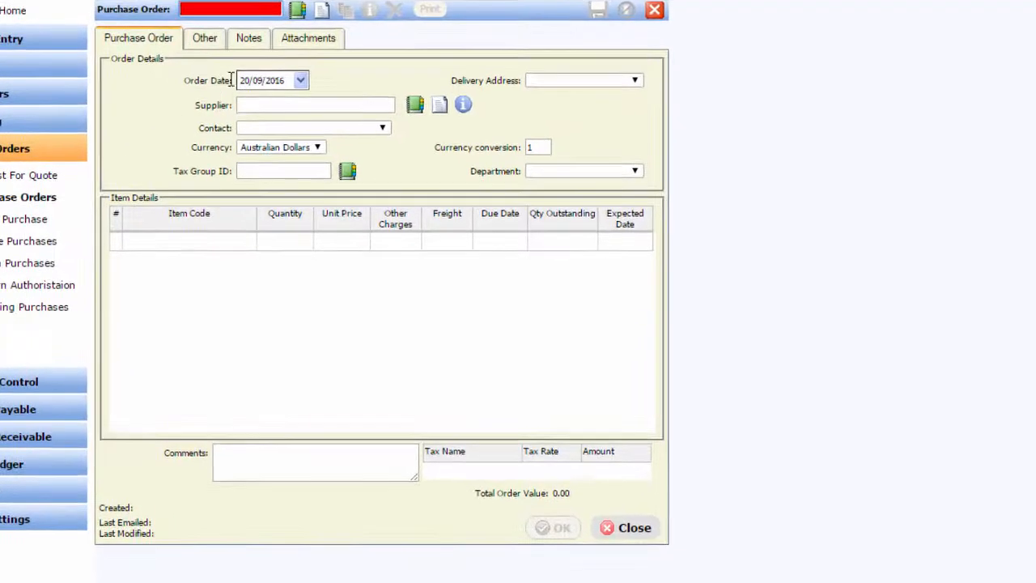
left_click(321, 11)
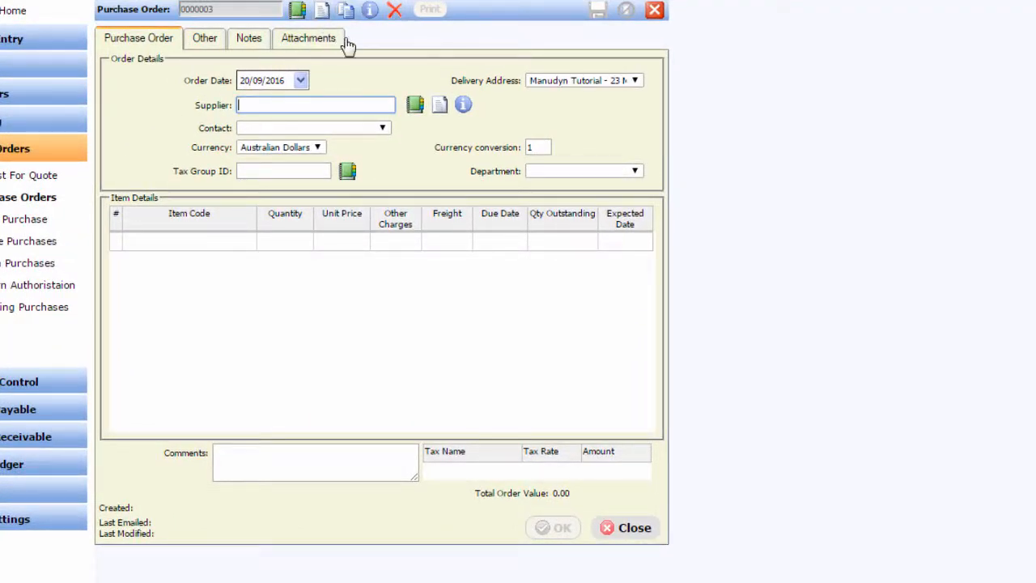
left_click(414, 104)
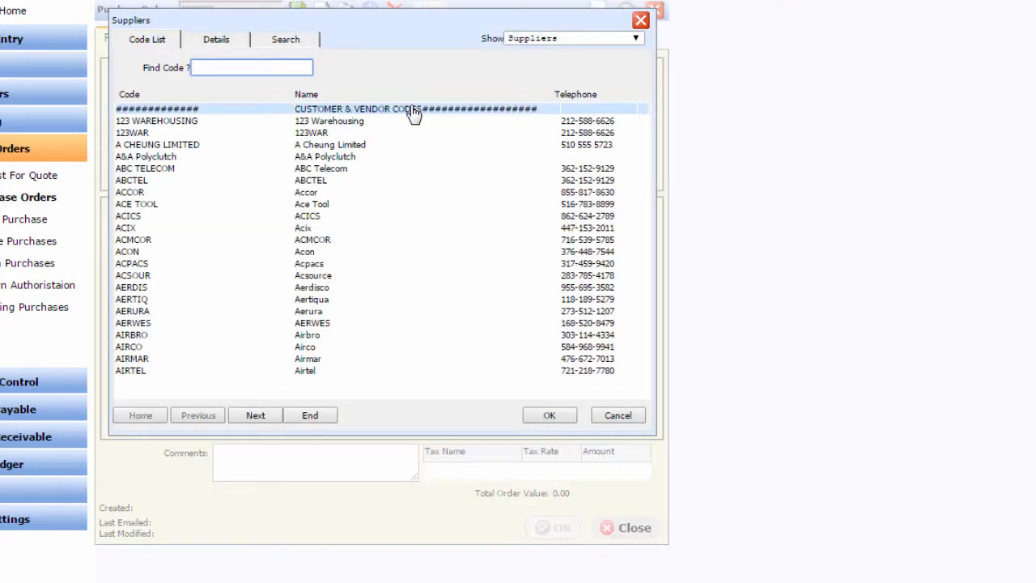
type("qua")
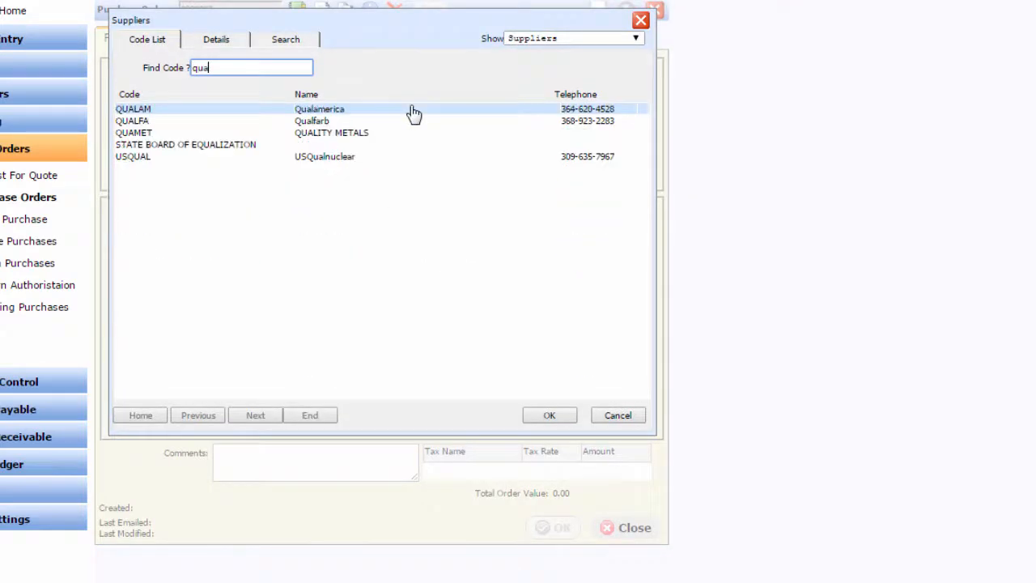
double_click(316, 133)
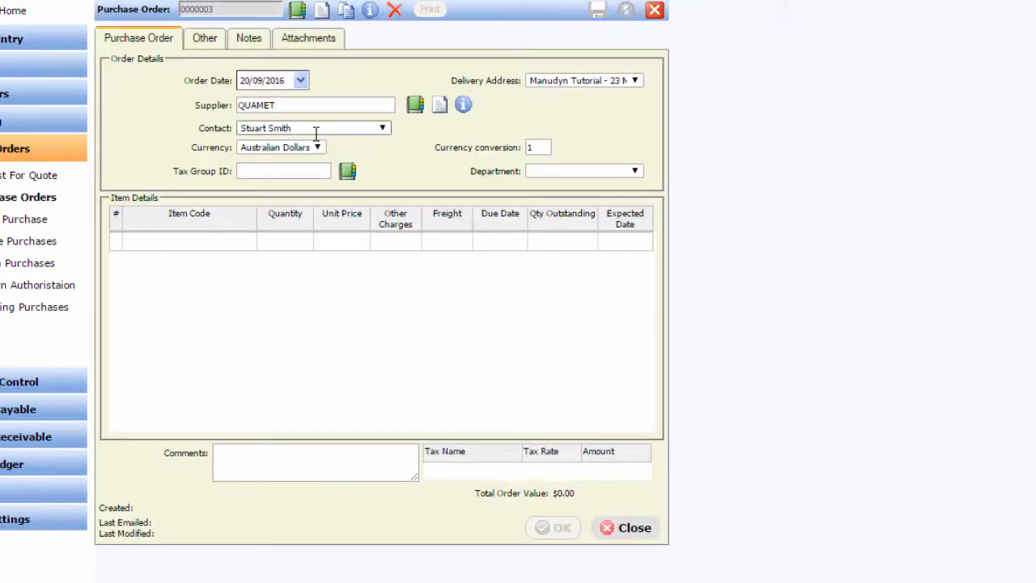
- Add item 030-C12L14-0.625HEX to the purchase order with quantity 3 feet and due date 30/09/2016
left_click(230, 242)
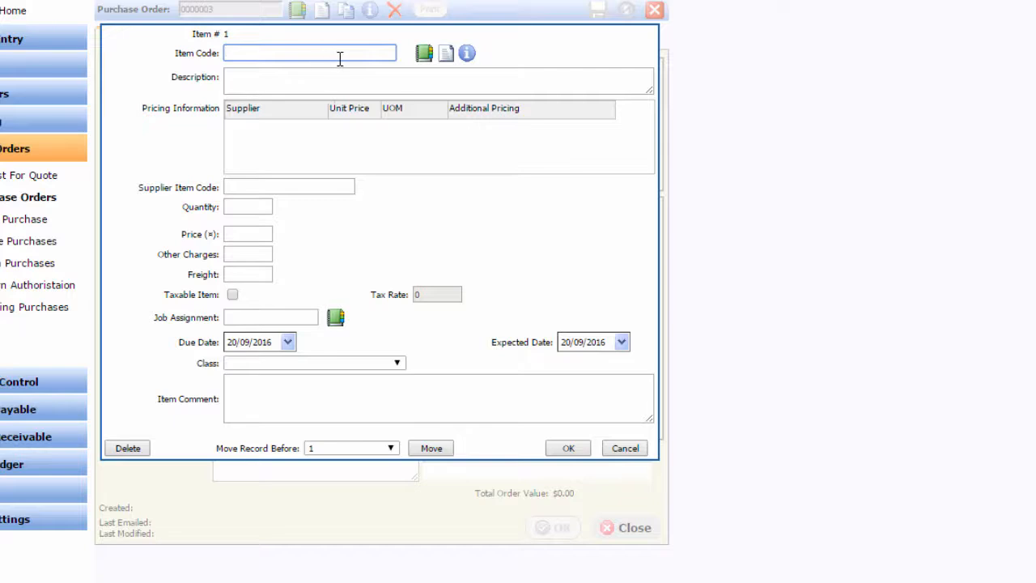
left_click(422, 54)
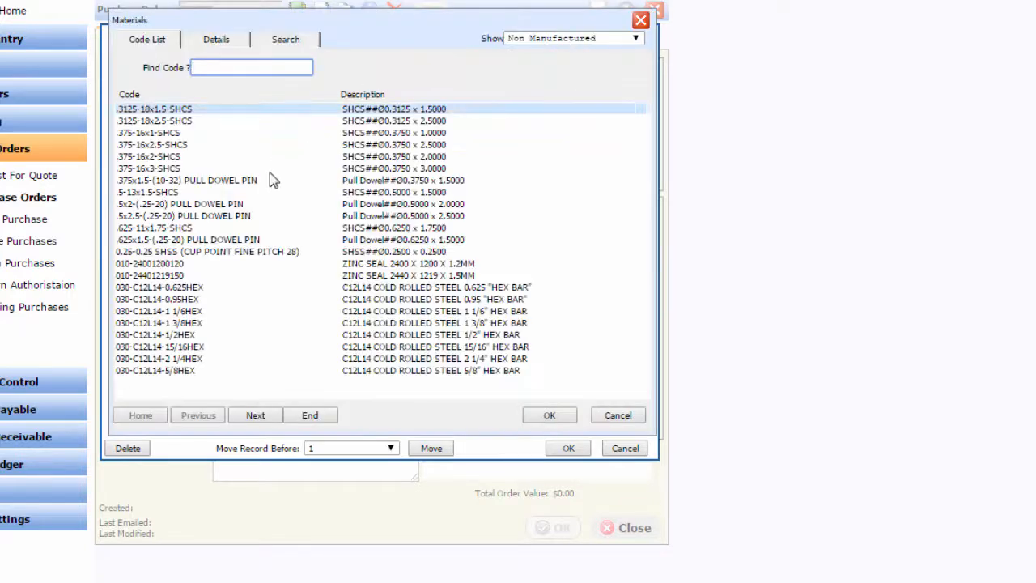
double_click(227, 289)
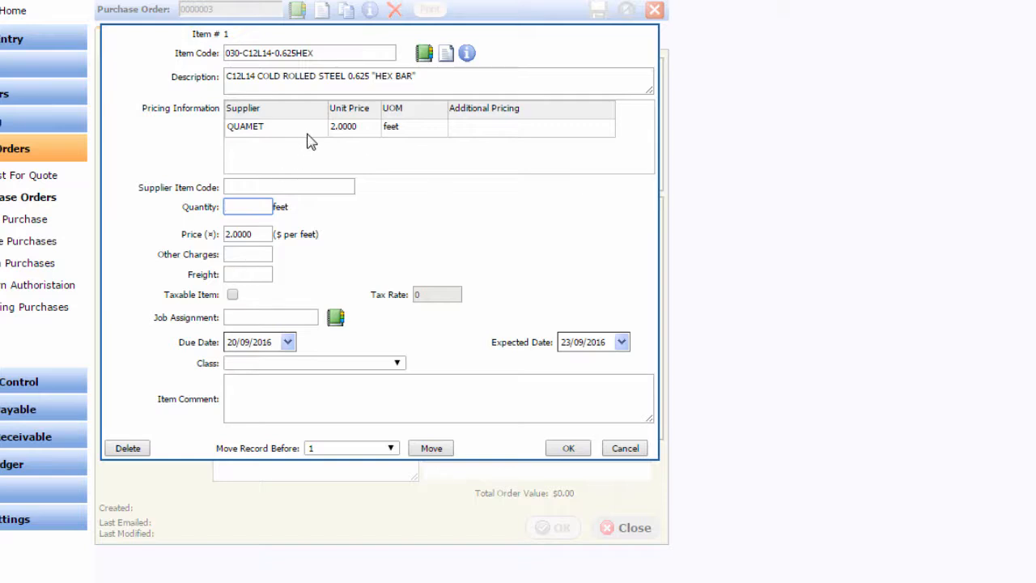
type("3")
left_click(287, 341)
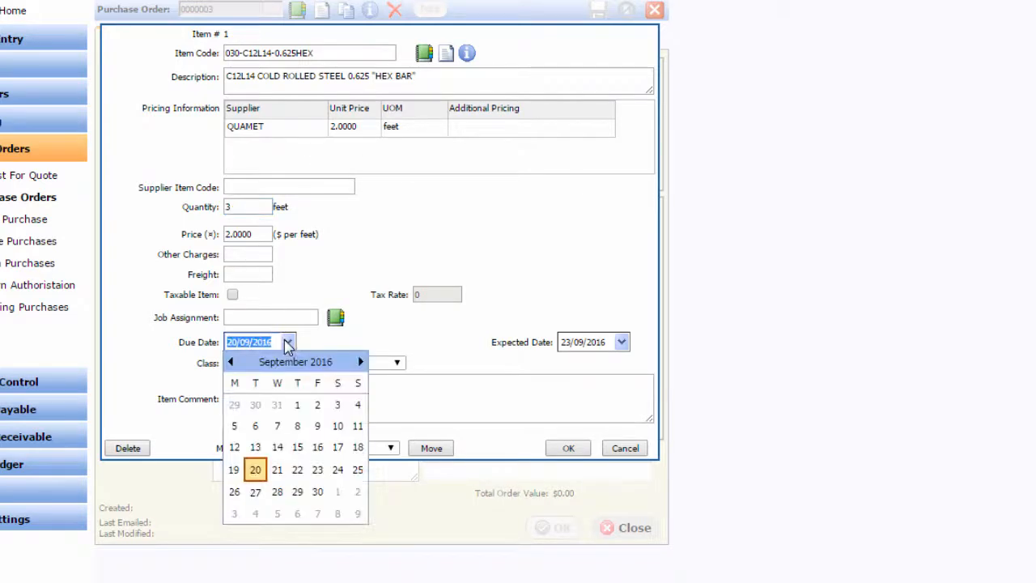
left_click(318, 492)
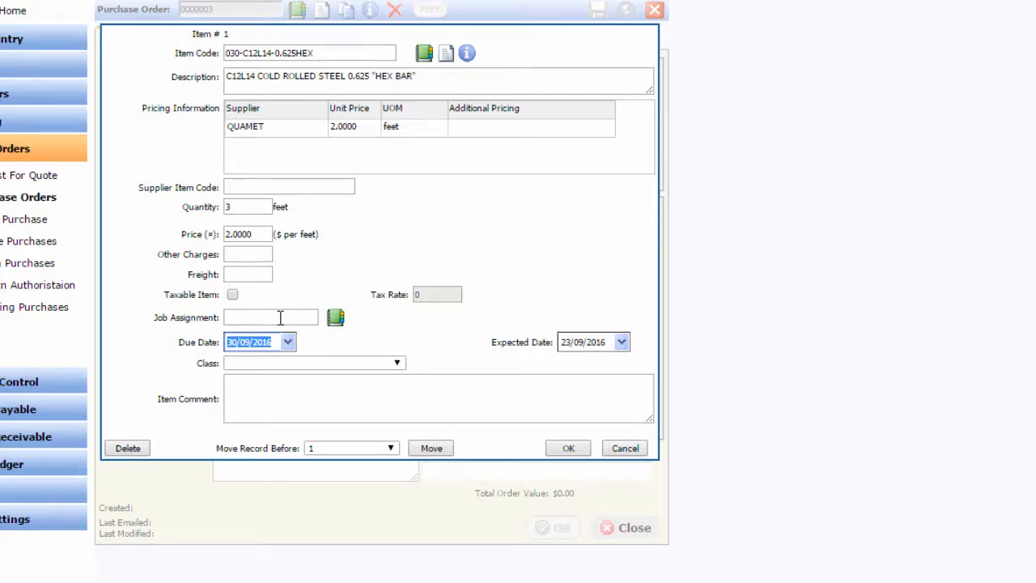
left_click(568, 449)
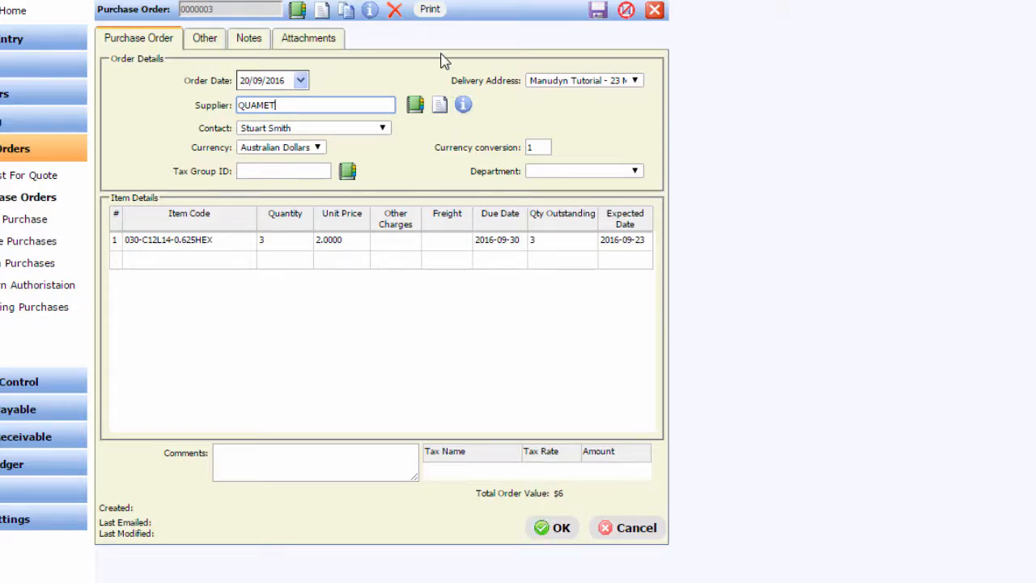
- Open the print preview of the purchase order, then close the preview and the order
left_click(430, 11)
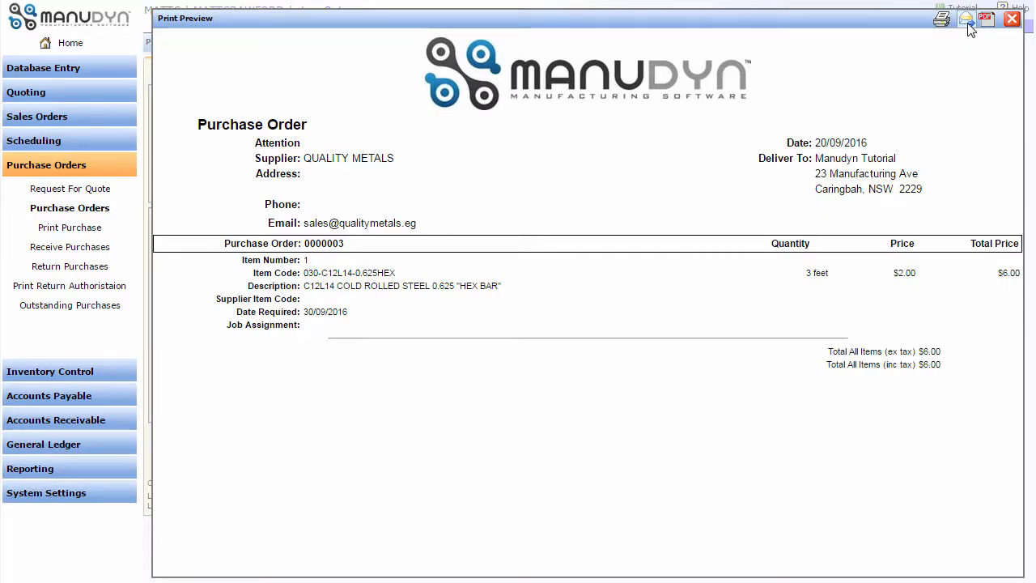
left_click(1011, 22)
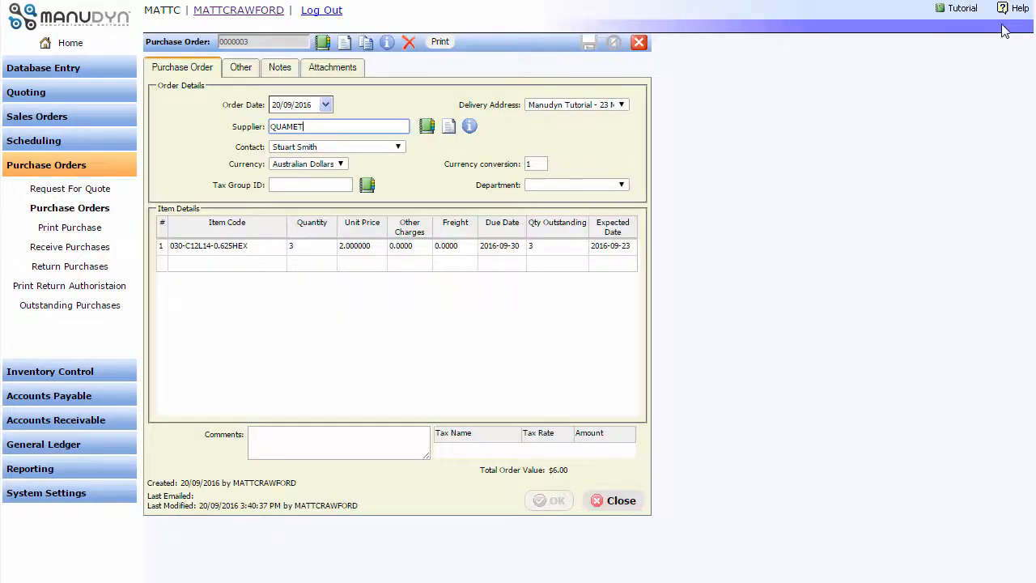
left_click(639, 42)
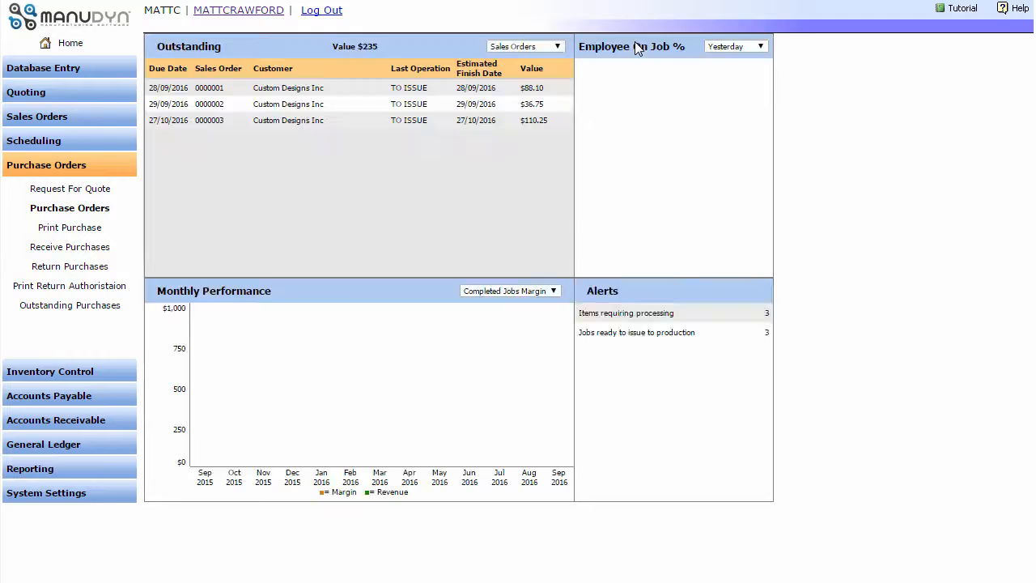